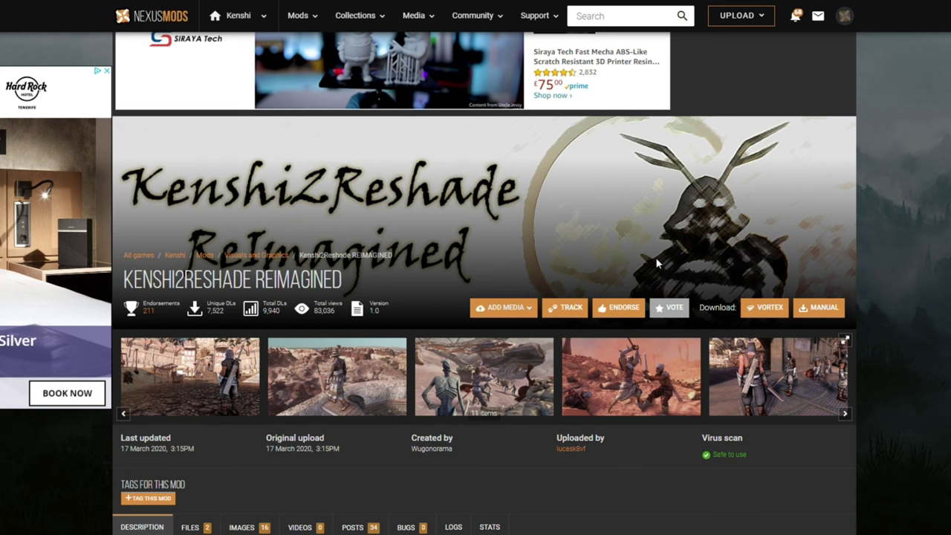
{"action": "scroll", "coordinate": [655, 257], "scroll_direction": "down", "scroll_amount": 15}
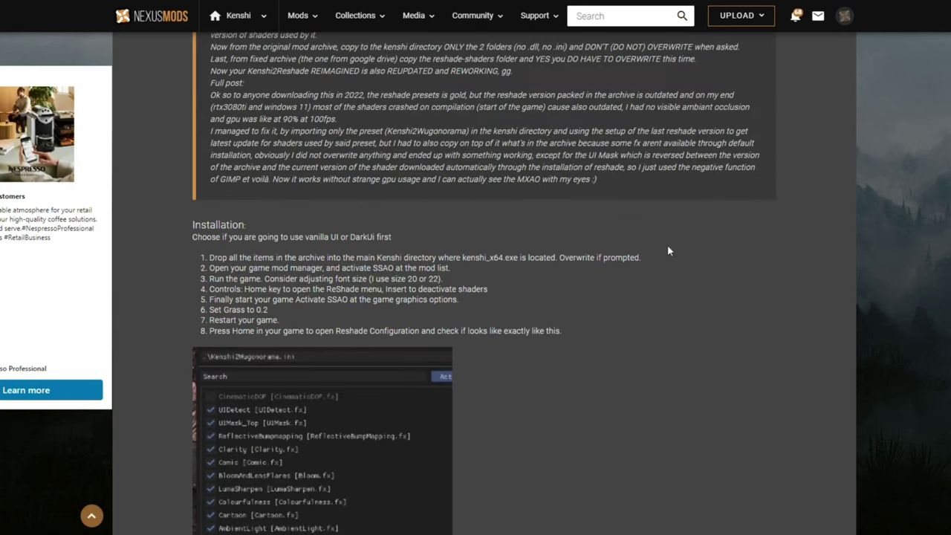
{"action": "scroll", "coordinate": [667, 251], "scroll_direction": "up", "scroll_amount": 1}
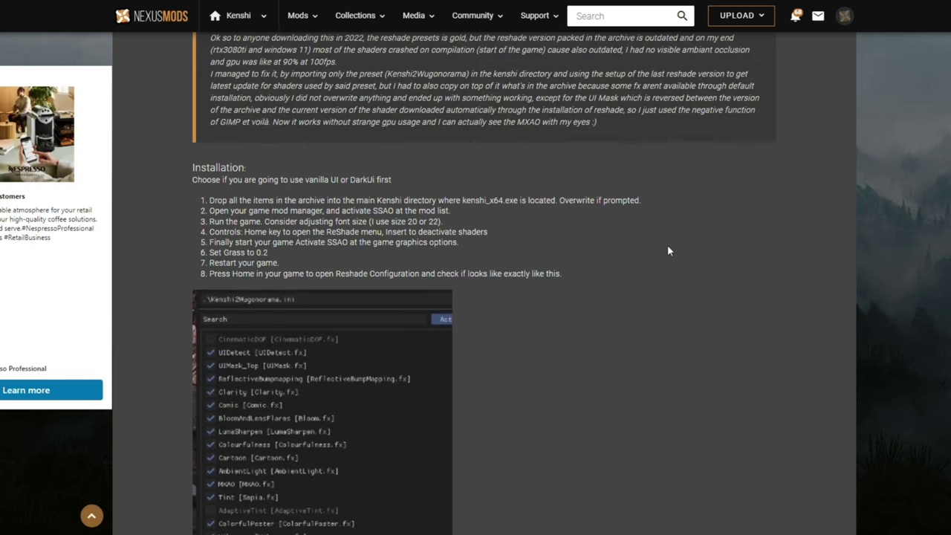
{"action": "scroll", "coordinate": [667, 251], "scroll_direction": "up", "scroll_amount": 15}
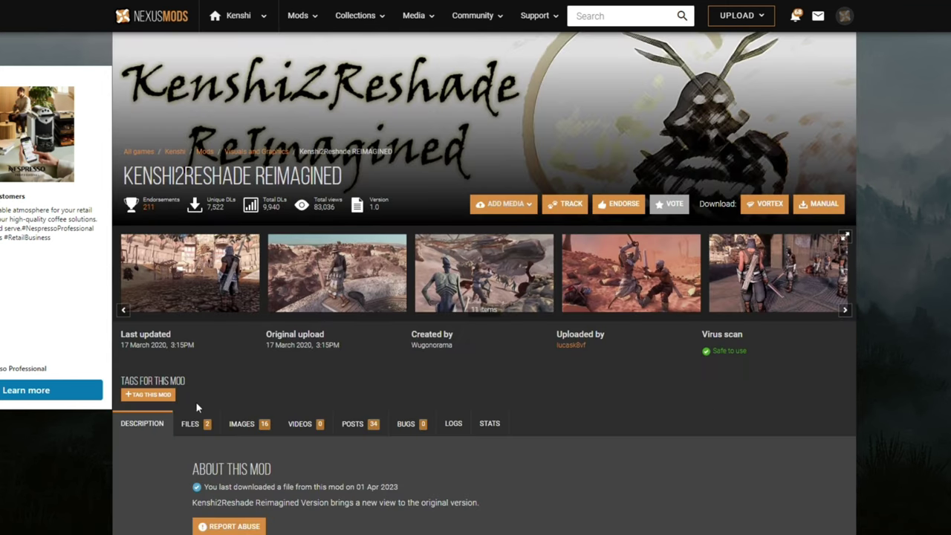
- Show the mod's Files tab, scrolled to the Vanilla UI main file and Dark UI optional file
{"action": "left_click", "coordinate": [189, 424]}
{"action": "scroll", "coordinate": [335, 355], "scroll_direction": "down", "scroll_amount": 4}
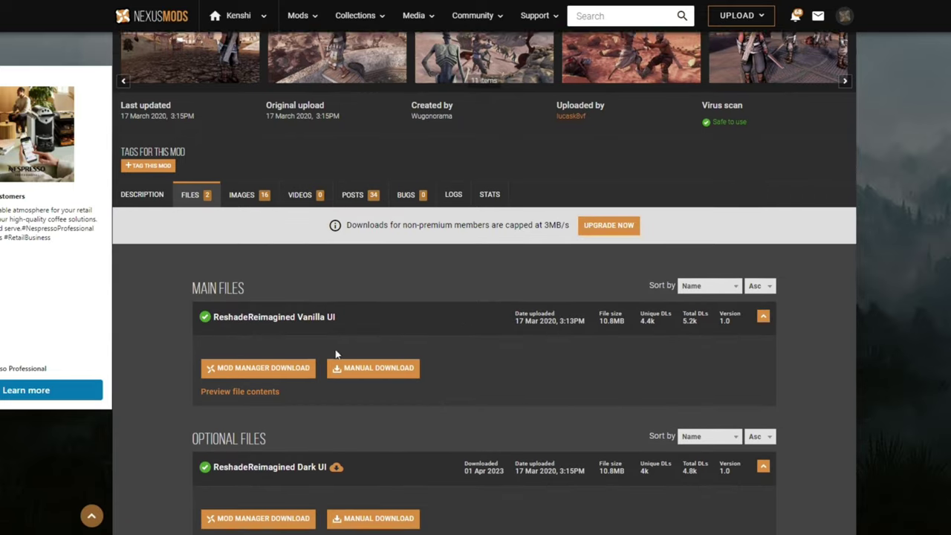
{"action": "scroll", "coordinate": [336, 354], "scroll_direction": "down", "scroll_amount": 2}
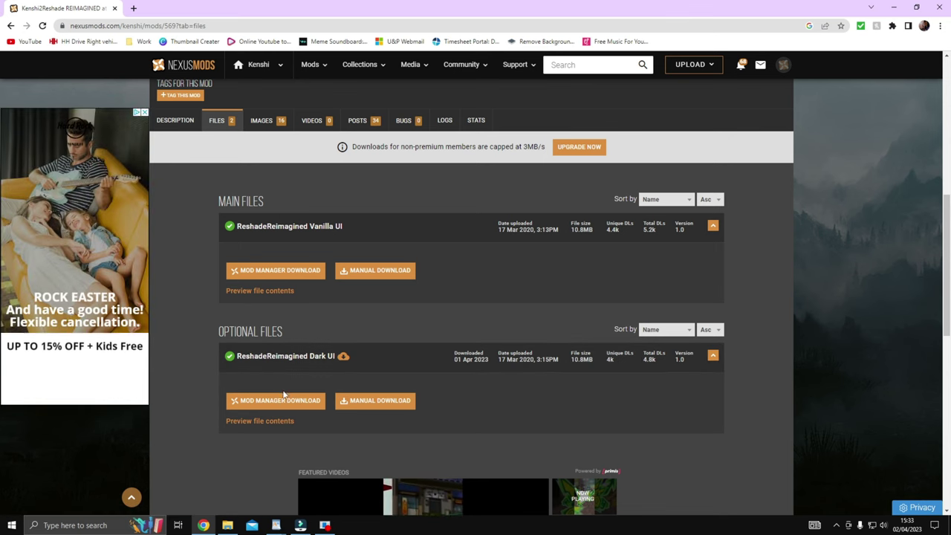
- Download the 10.8MB ReshadeReimagined Dark UI archive with the free Slow Download and open it in WinRAR
{"action": "left_click", "coordinate": [379, 406]}
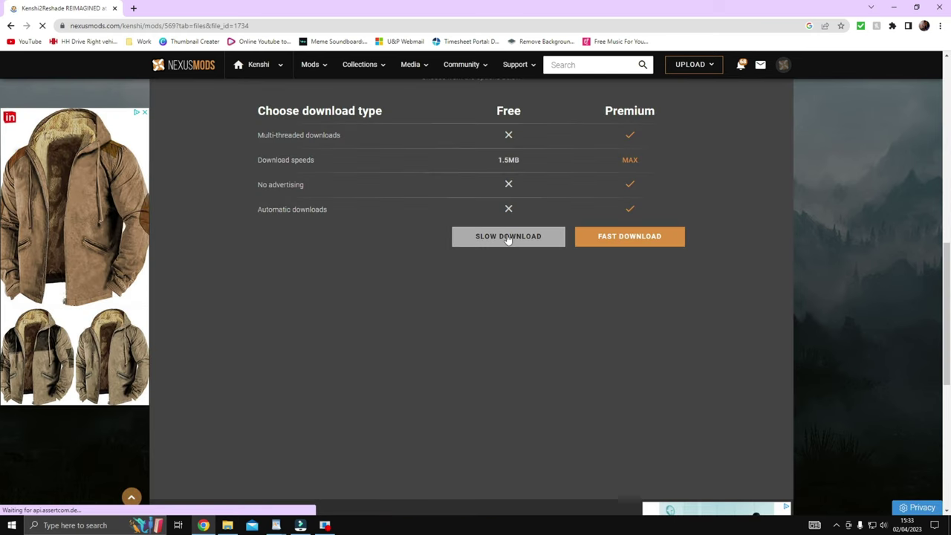
{"action": "left_click", "coordinate": [507, 239]}
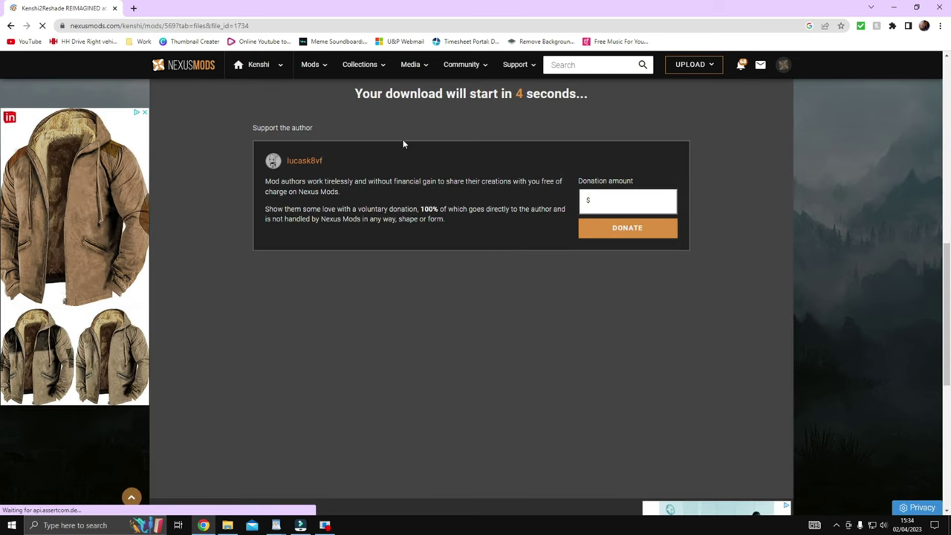
{"action": "scroll", "coordinate": [474, 207], "scroll_direction": "up", "scroll_amount": 1}
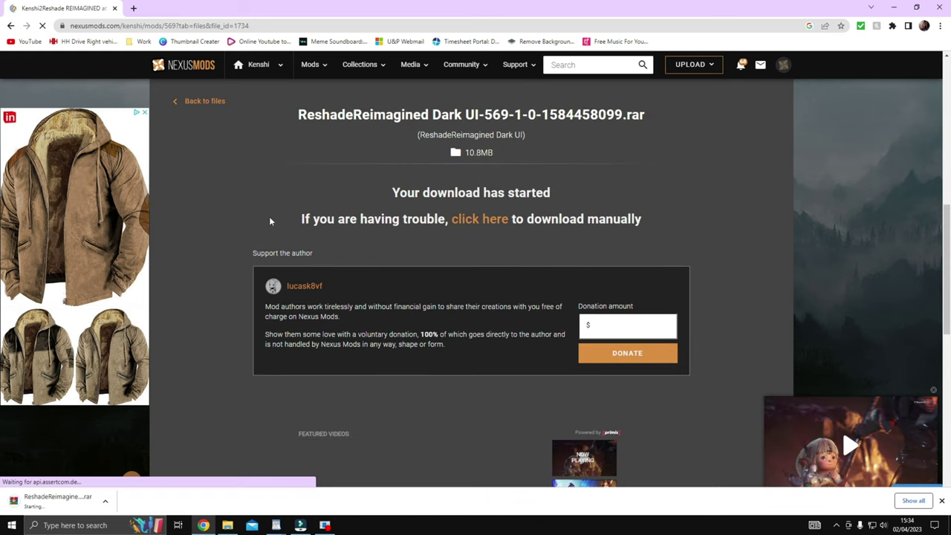
{"action": "left_click", "coordinate": [63, 499]}
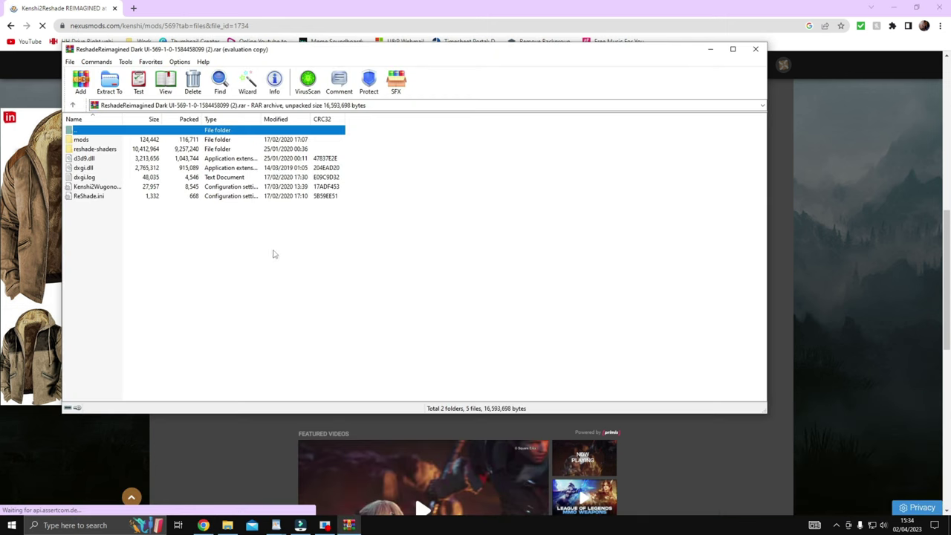
- Extract the whole archive into D:\SteamLibrary\steamapps\common\Kenshi
{"action": "left_click", "coordinate": [494, 190]}
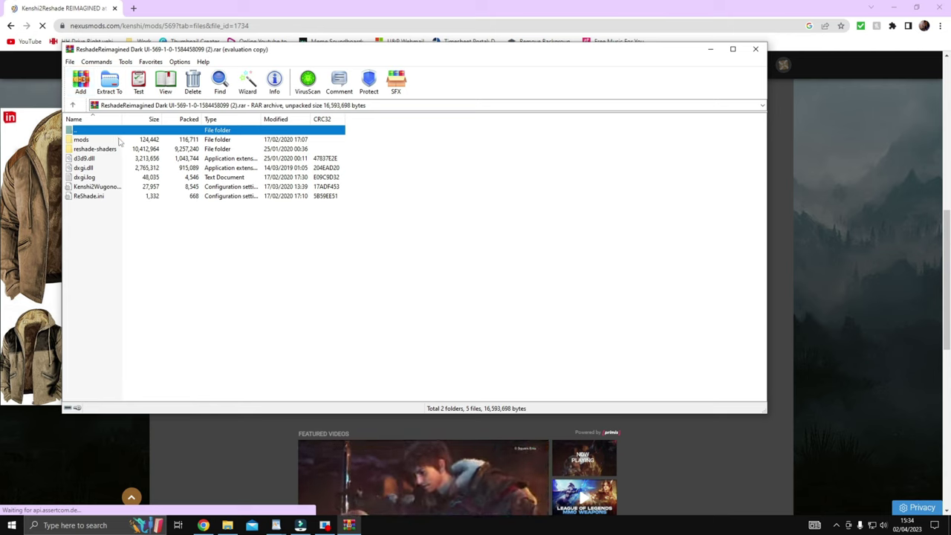
{"action": "key", "text": "ctrl+a"}
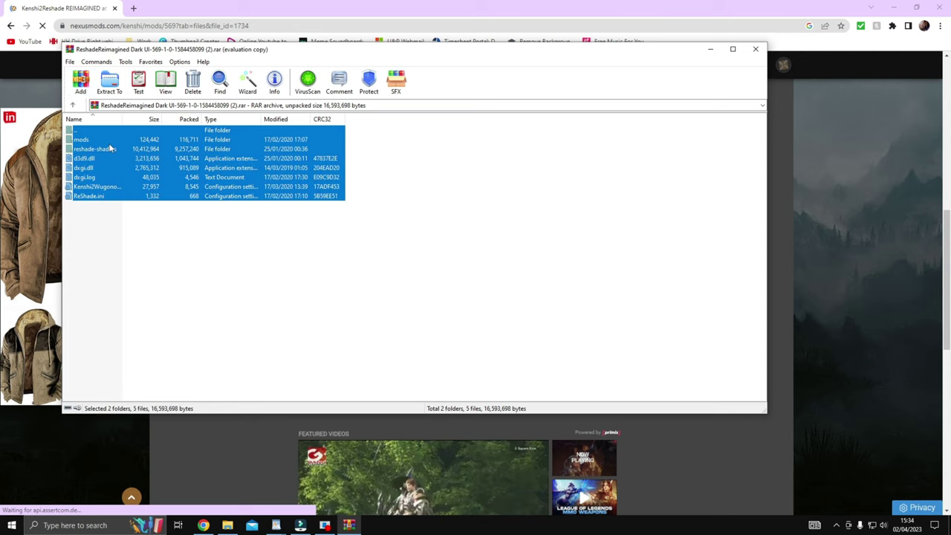
{"action": "left_click", "coordinate": [109, 81]}
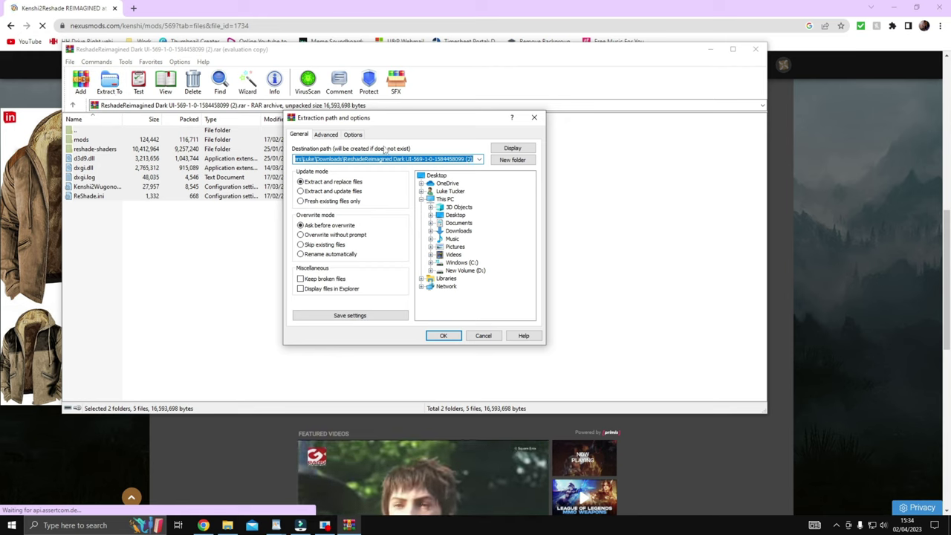
{"action": "left_click", "coordinate": [430, 270]}
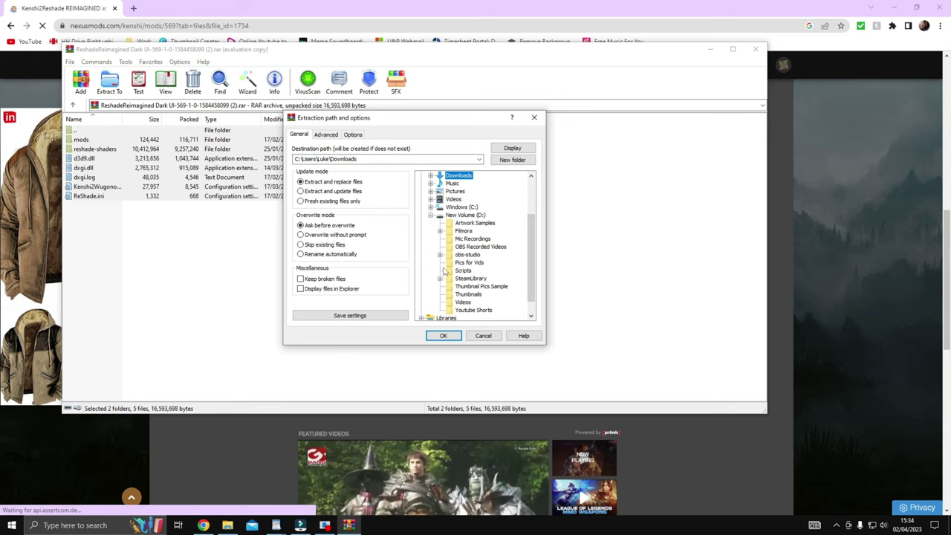
{"action": "left_click", "coordinate": [439, 278]}
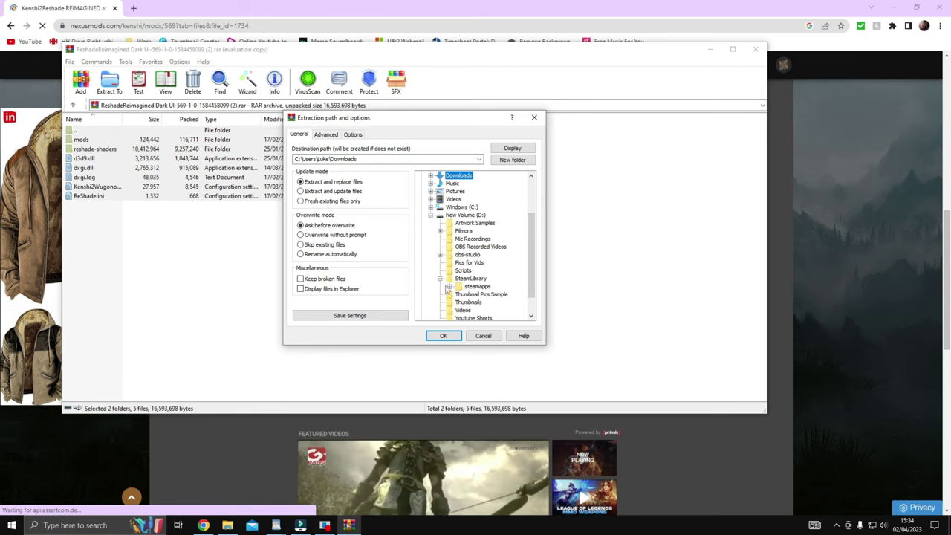
{"action": "left_click", "coordinate": [449, 287]}
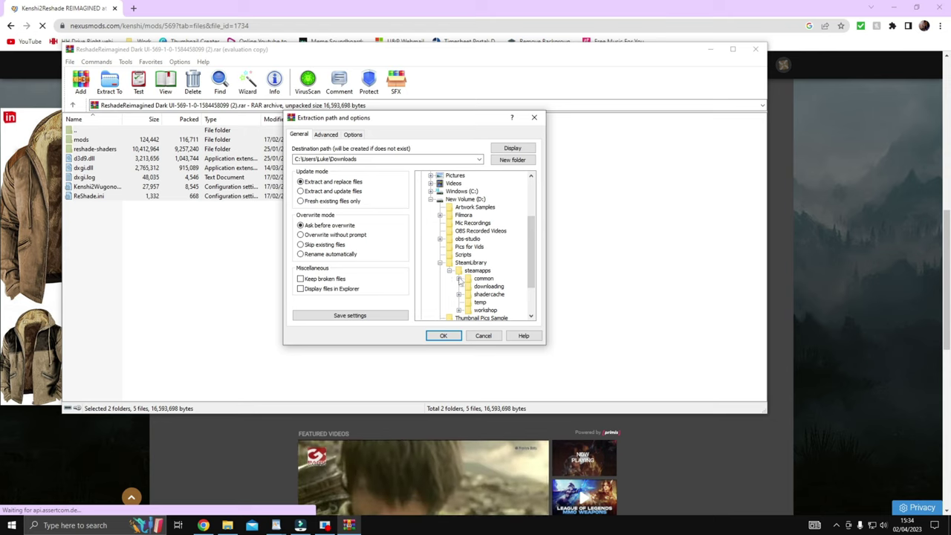
{"action": "left_click", "coordinate": [458, 279]}
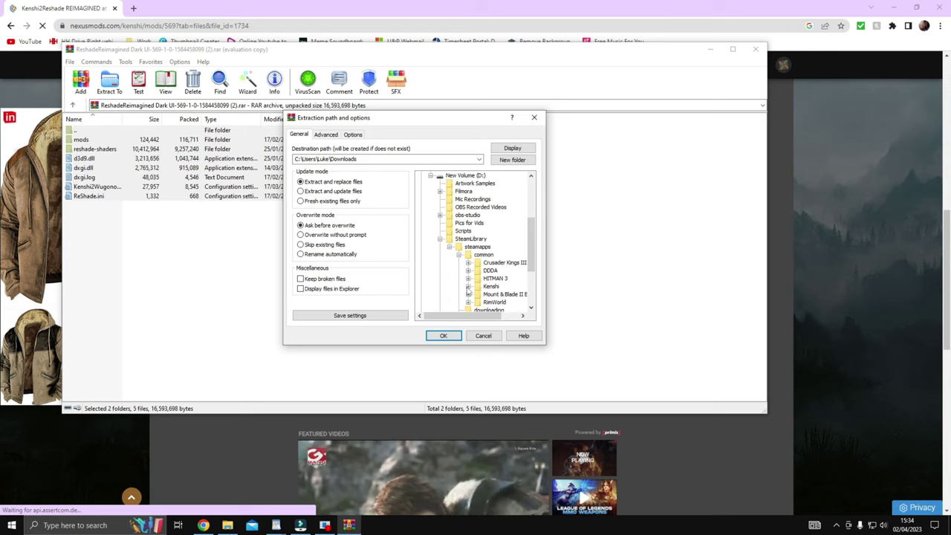
{"action": "left_click", "coordinate": [467, 287]}
{"action": "left_click", "coordinate": [494, 215]}
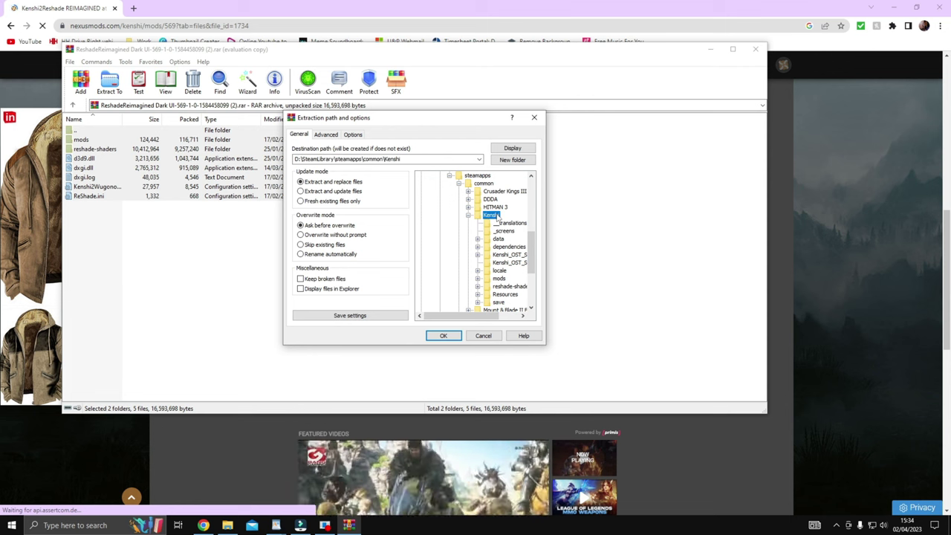
{"action": "left_click", "coordinate": [444, 336]}
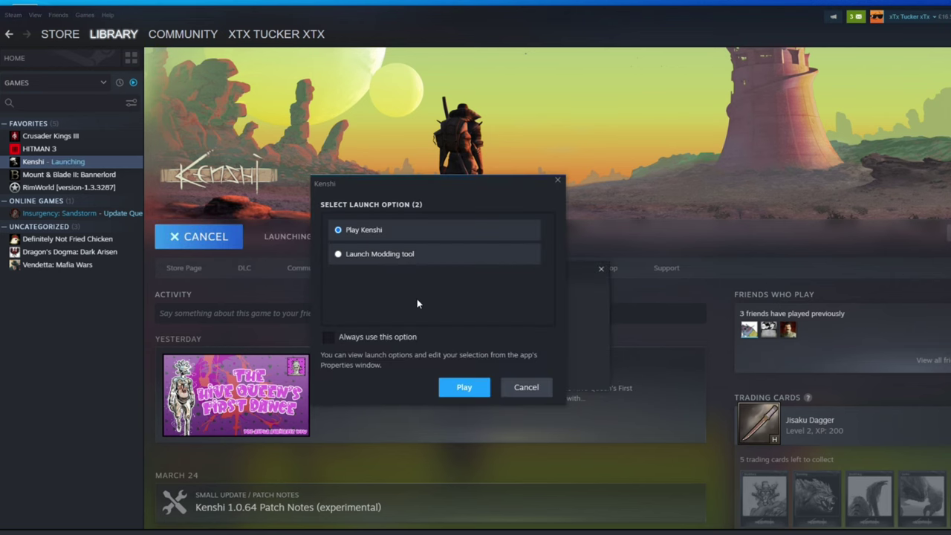
- Launch Kenshi past the CD key notice and view its installed mods list
{"action": "left_click", "coordinate": [464, 387]}
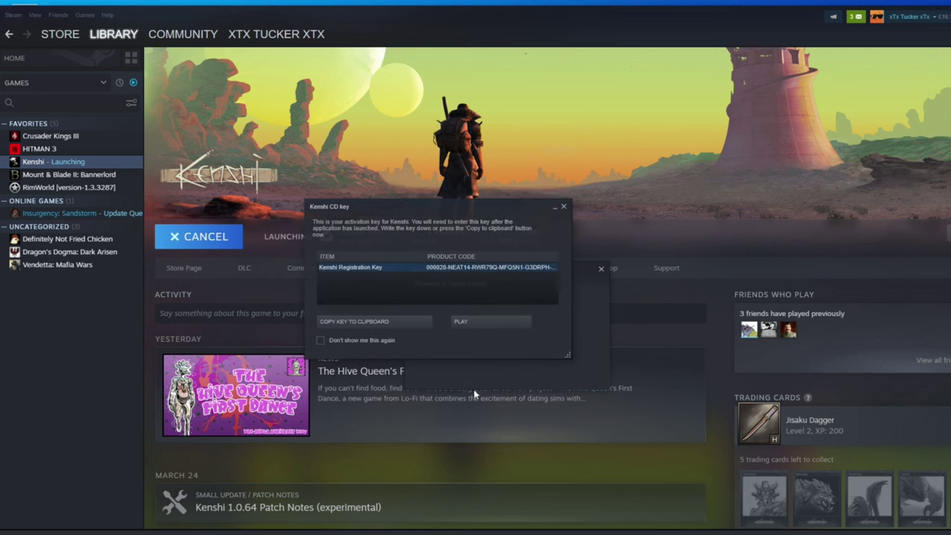
{"action": "left_click", "coordinate": [485, 324]}
{"action": "left_click", "coordinate": [279, 230]}
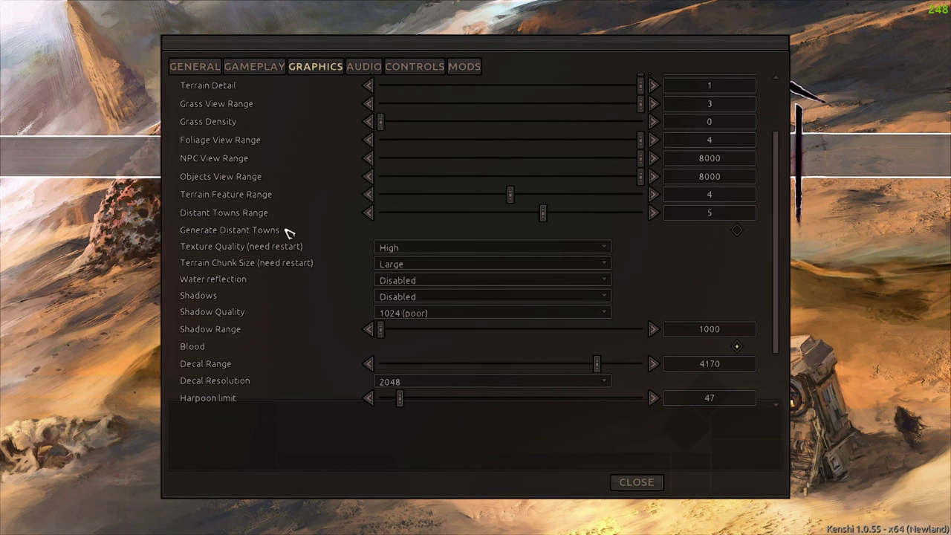
- Look through Kenshi's Graphics options down to FXAA, HeatHaze and SSSAO and back up
{"action": "scroll", "coordinate": [286, 234], "scroll_direction": "down", "scroll_amount": 3}
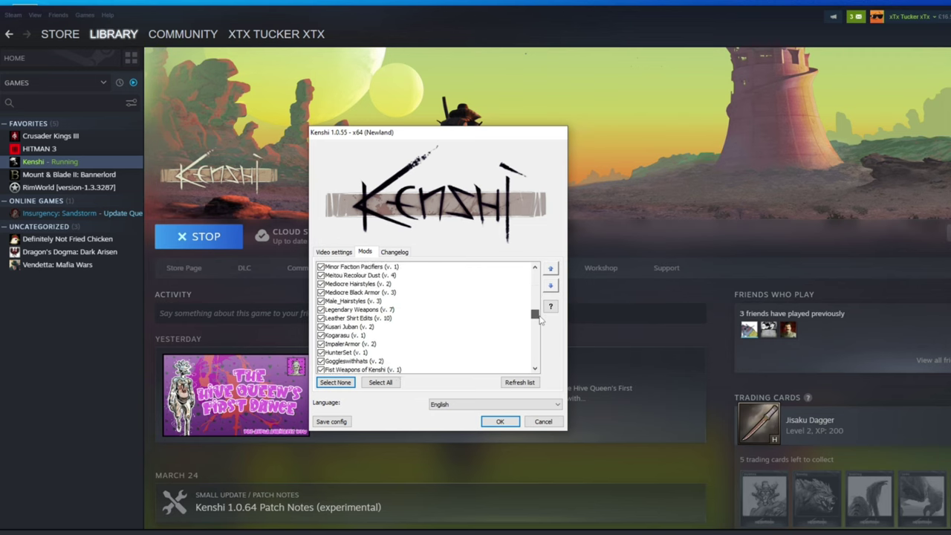
{"action": "scroll", "coordinate": [538, 271], "scroll_direction": "up", "scroll_amount": 5}
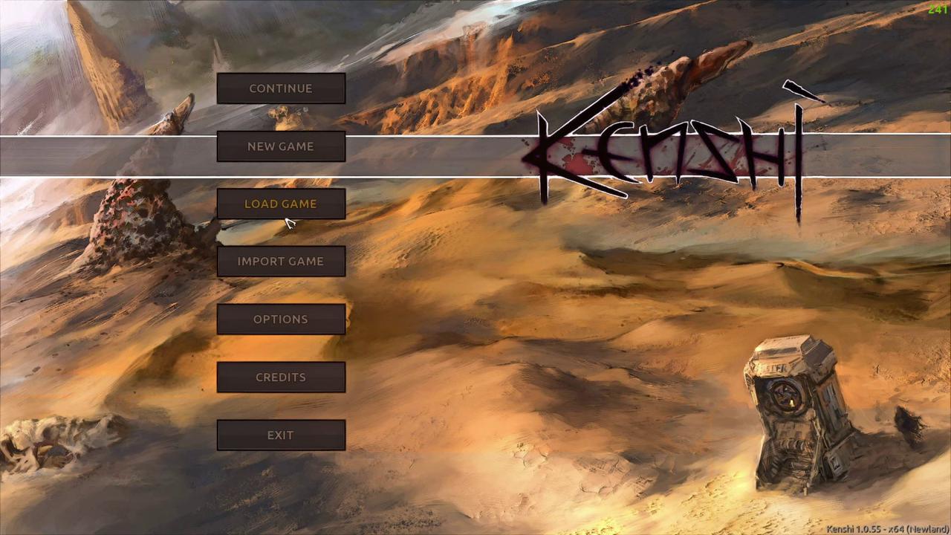
- Start a New Game to reach Choose Your Beginning, then bring up the game settings
{"action": "left_click", "coordinate": [305, 153]}
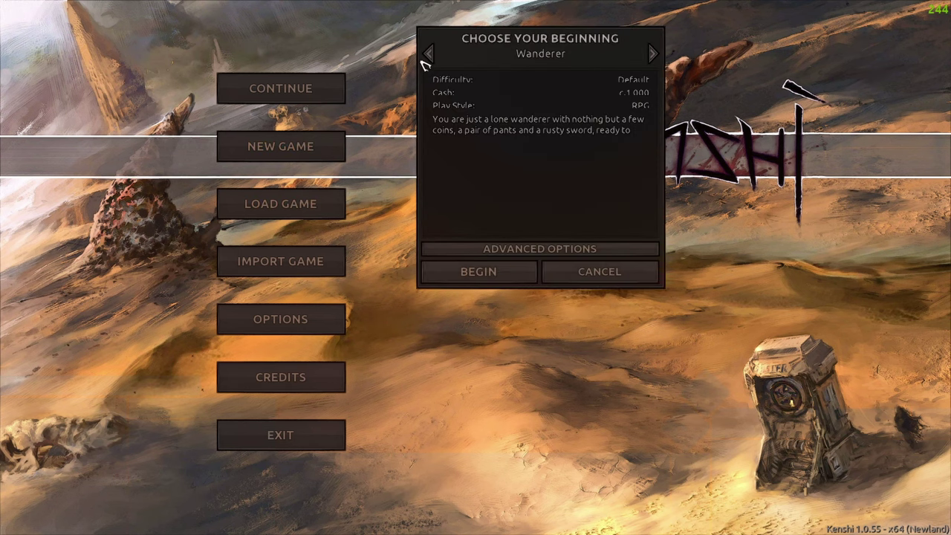
{"action": "left_click", "coordinate": [534, 249]}
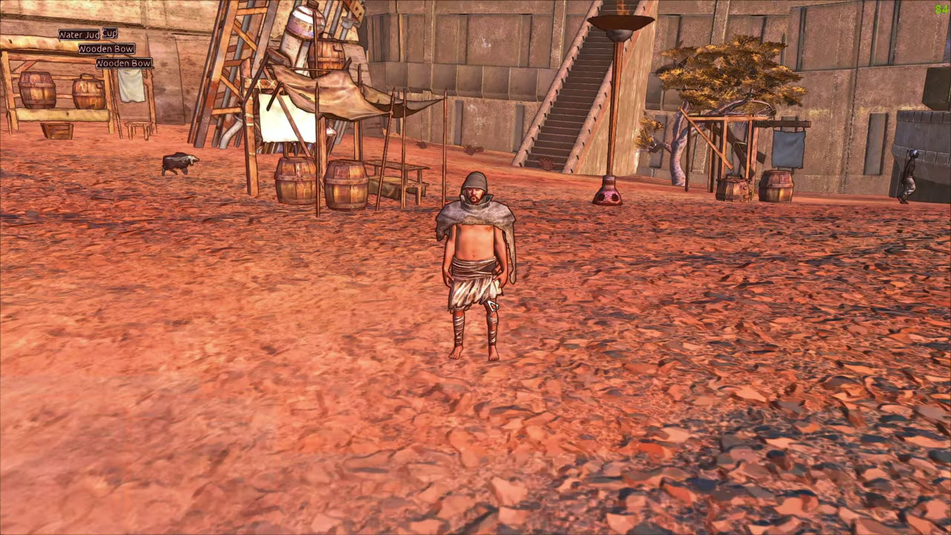
- Open the ReShade overlay with Home, showing the Kenshi2Mugonorama preset's effect list
{"action": "scroll", "coordinate": [595, 304], "scroll_direction": "up", "scroll_amount": 3}
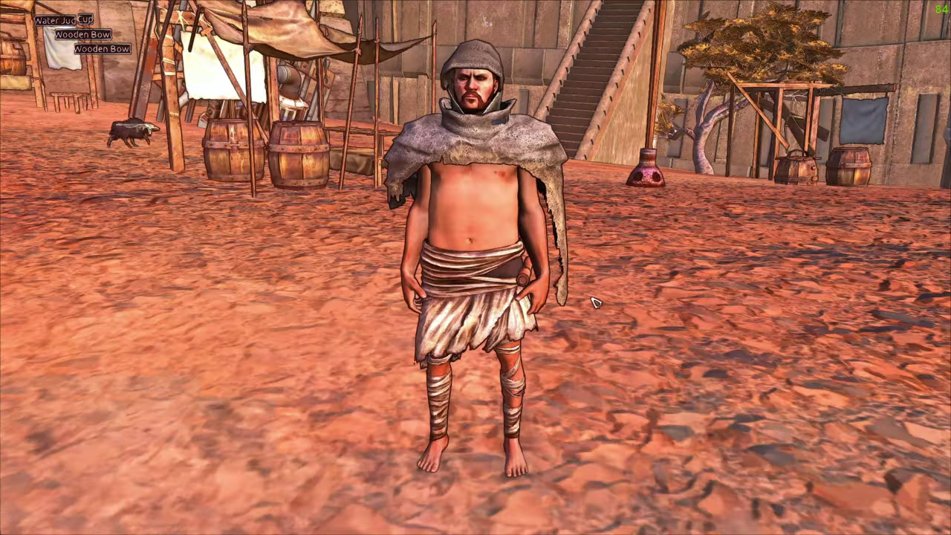
{"action": "scroll", "coordinate": [594, 304], "scroll_direction": "up", "scroll_amount": 2}
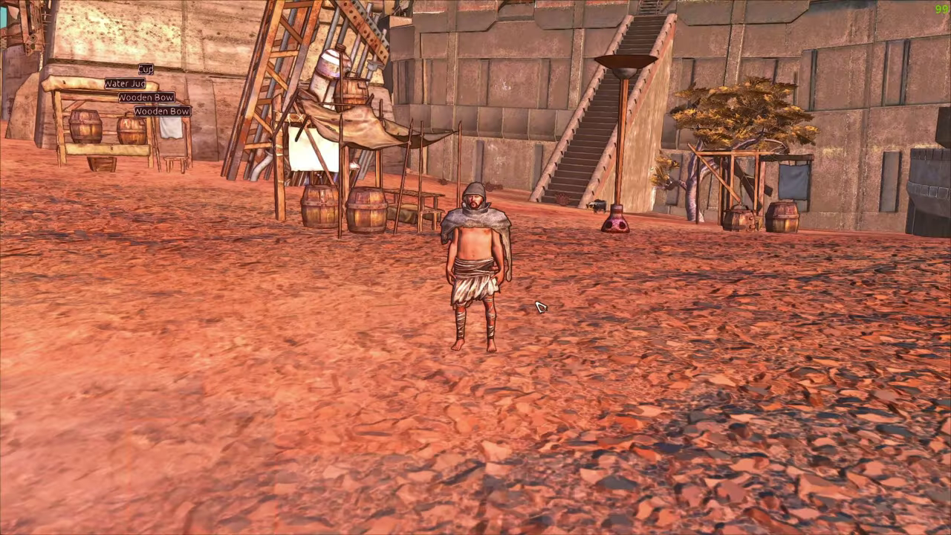
{"action": "scroll", "coordinate": [534, 302], "scroll_direction": "down", "scroll_amount": 3}
{"action": "key", "text": "Home"}
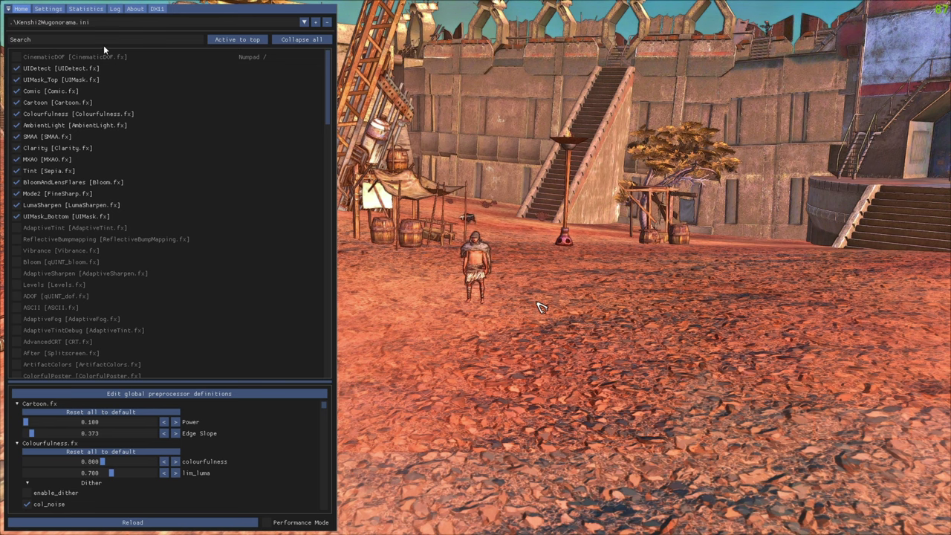
- Move ReflectiveBumpmapping to a new position and AdaptiveTintDebug above AdaptiveTint in the effect list
{"action": "scroll", "coordinate": [541, 307], "scroll_direction": "up", "scroll_amount": 5}
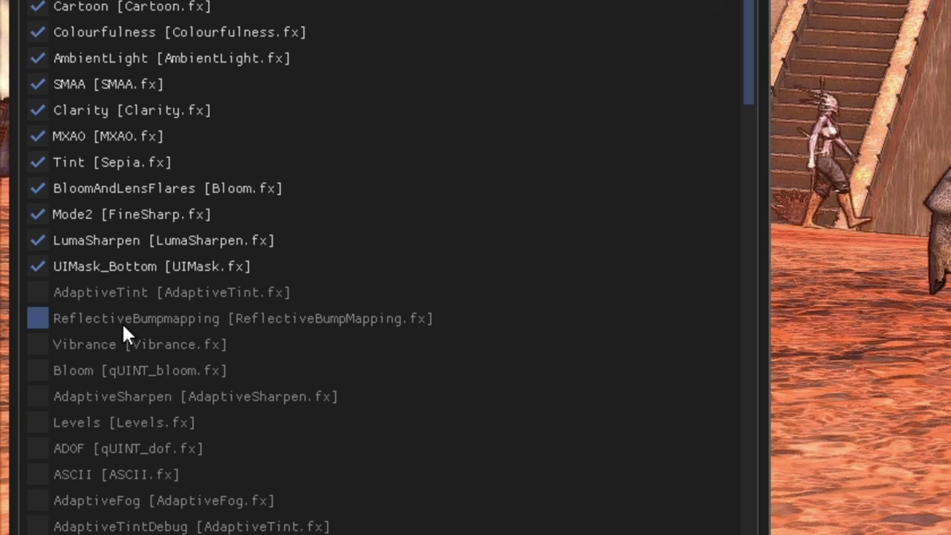
{"action": "mouse_move", "coordinate": [123, 315]}
{"action": "left_mouse_down"}
{"action": "mouse_move", "coordinate": [128, 335]}
{"action": "mouse_move", "coordinate": [140, 309]}
{"action": "mouse_move", "coordinate": [143, 339]}
{"action": "mouse_move", "coordinate": [137, 298]}
{"action": "mouse_move", "coordinate": [136, 329]}
{"action": "left_mouse_up"}
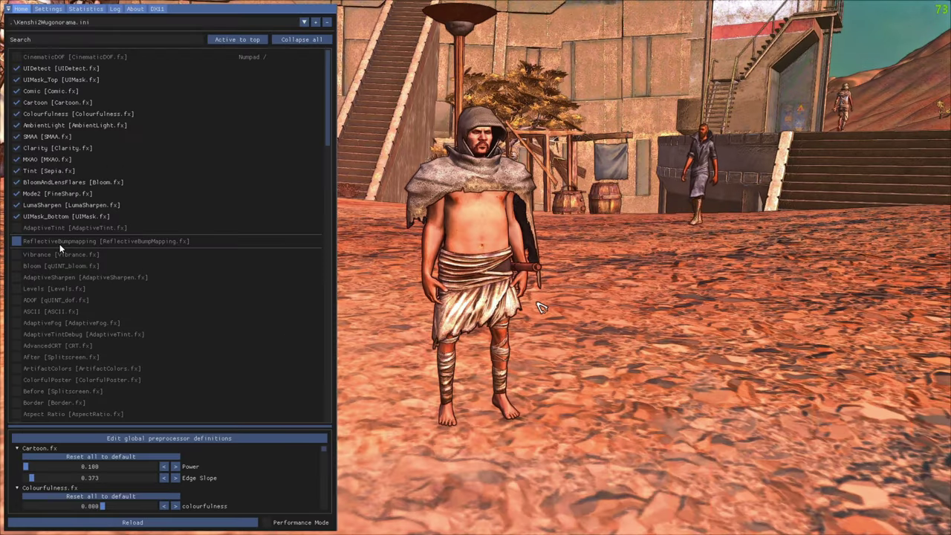
{"action": "left_click_drag", "start_coordinate": [59, 244], "coordinate": [70, 245]}
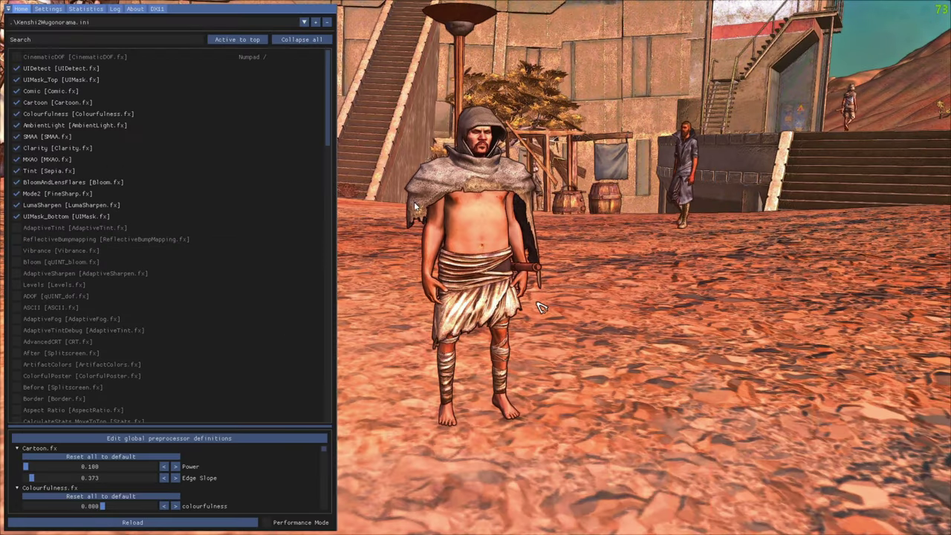
{"action": "scroll", "coordinate": [76, 245], "scroll_direction": "down", "scroll_amount": 15}
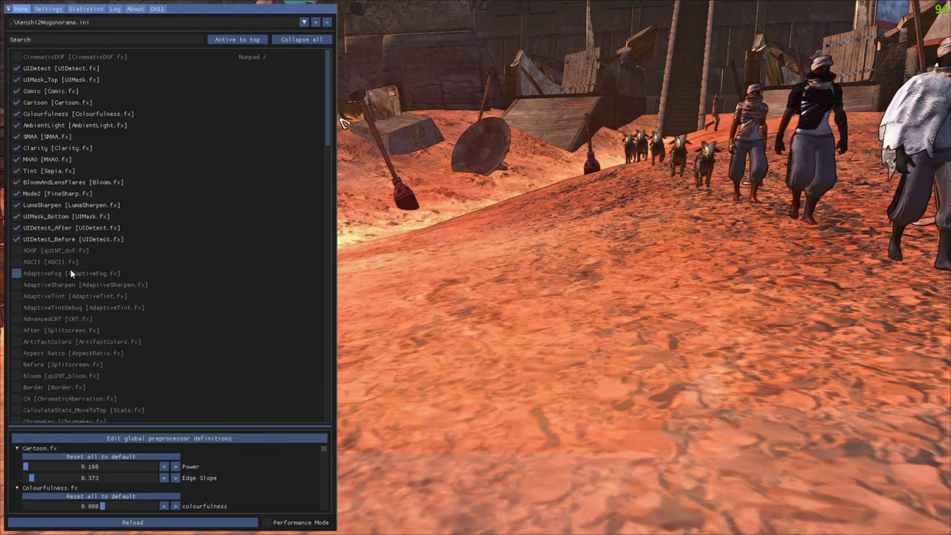
{"action": "mouse_move", "coordinate": [52, 307]}
{"action": "left_mouse_down"}
{"action": "mouse_move", "coordinate": [51, 321]}
{"action": "mouse_move", "coordinate": [50, 288]}
{"action": "mouse_move", "coordinate": [60, 329]}
{"action": "mouse_move", "coordinate": [57, 309]}
{"action": "mouse_move", "coordinate": [44, 323]}
{"action": "mouse_move", "coordinate": [43, 291]}
{"action": "mouse_move", "coordinate": [49, 320]}
{"action": "left_mouse_up"}
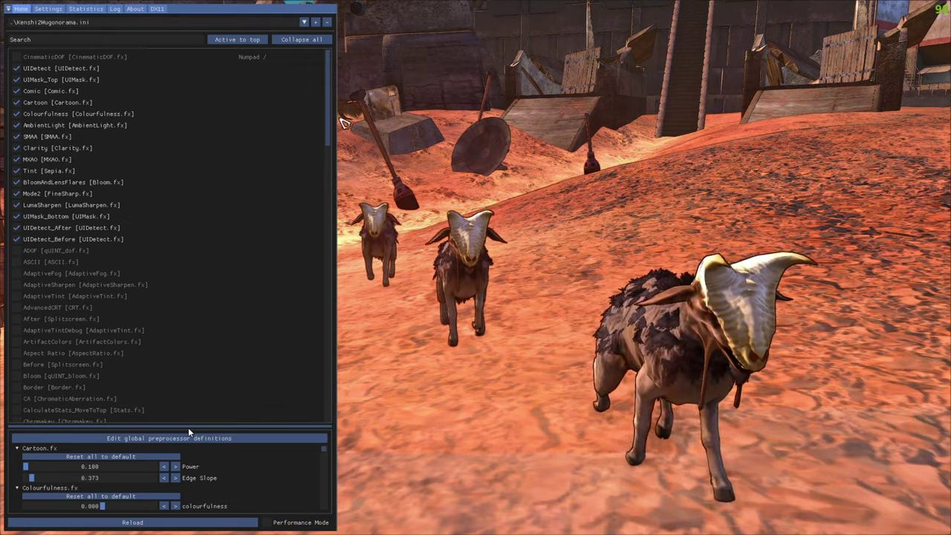
- Drag the splitter up so the Cartoon, Colourfulness and Bloom parameters fill the overlay
{"action": "left_click_drag", "start_coordinate": [188, 427], "coordinate": [190, 93]}
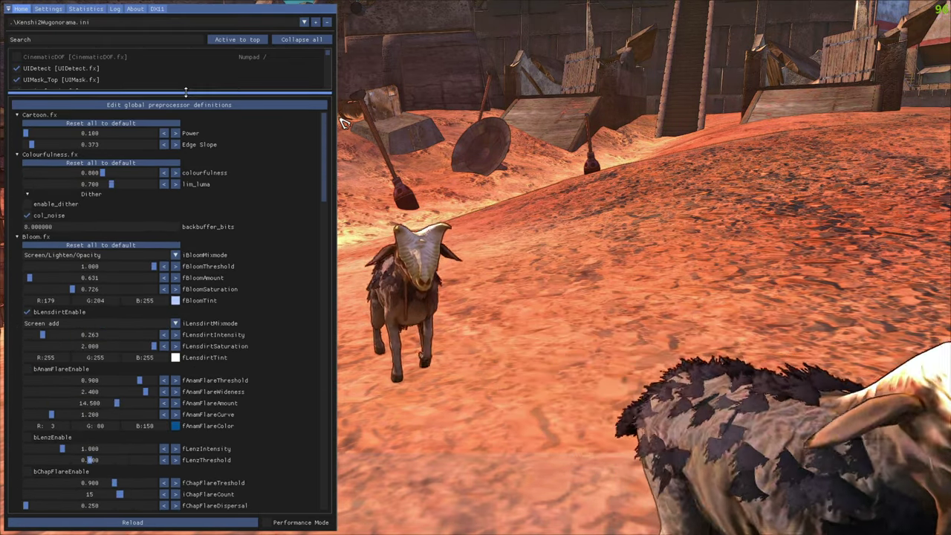
{"action": "mouse_move", "coordinate": [327, 169]}
{"action": "left_mouse_down"}
{"action": "mouse_move", "coordinate": [313, 316]}
{"action": "mouse_move", "coordinate": [311, 163]}
{"action": "left_mouse_up"}
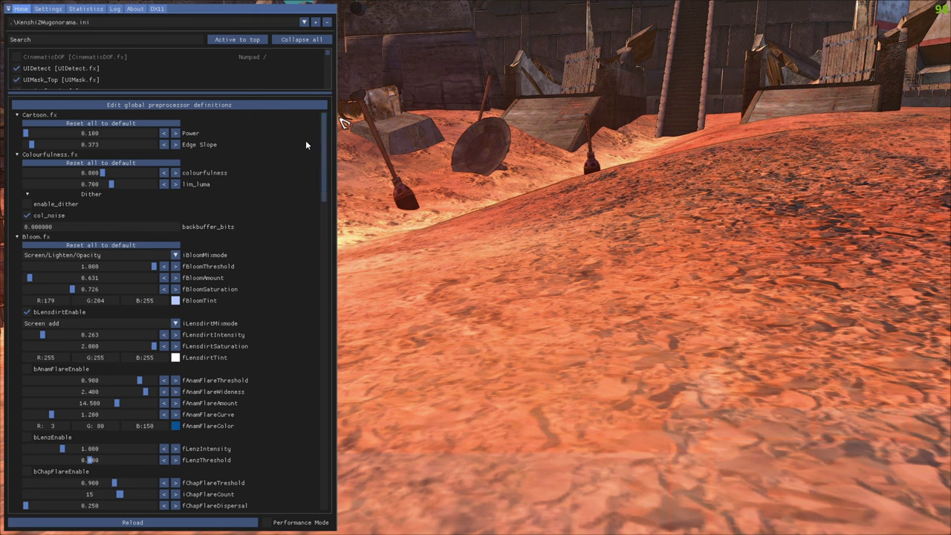